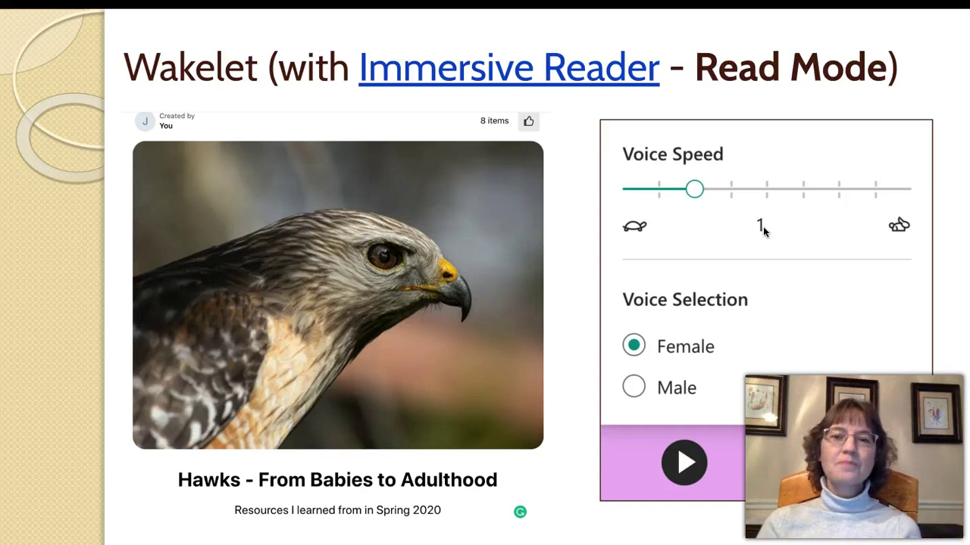
- Advance to the My Wakelet slide and follow its link to the 'Hawks - From Babies to Adulthood' collection
left_click(572, 422)
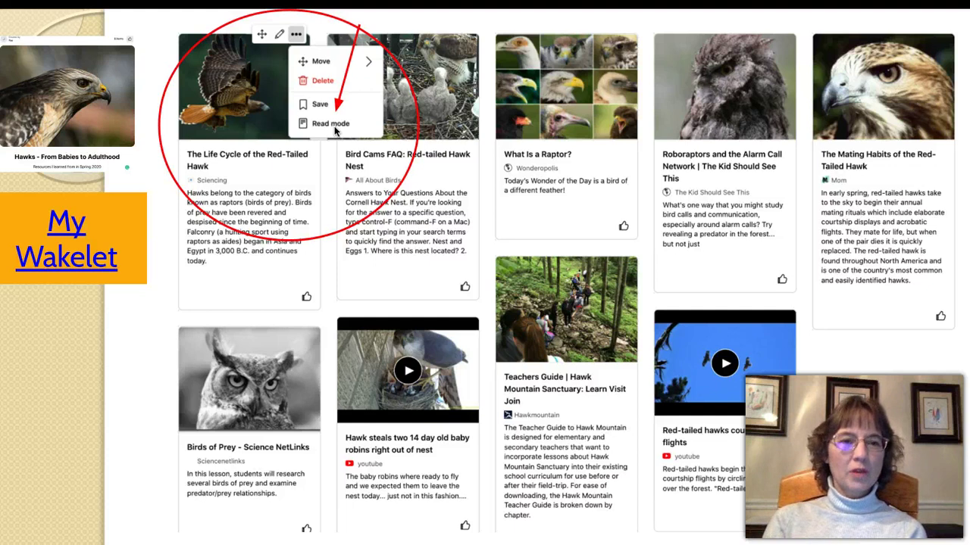
left_click(75, 227)
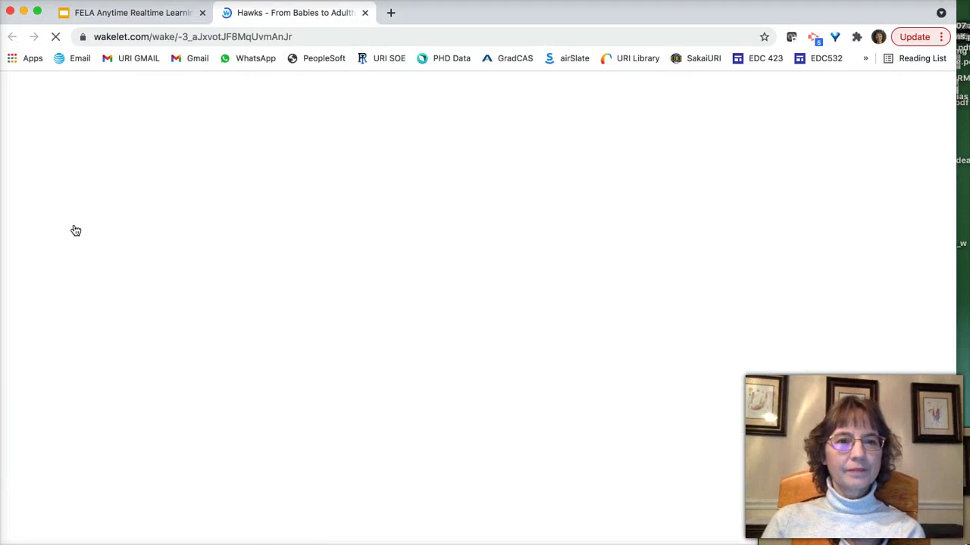
- View 'The Life Cycle of the Red-Tailed Hawk' card in Read mode from its See more menu
scroll(106, 298, "down", 4)
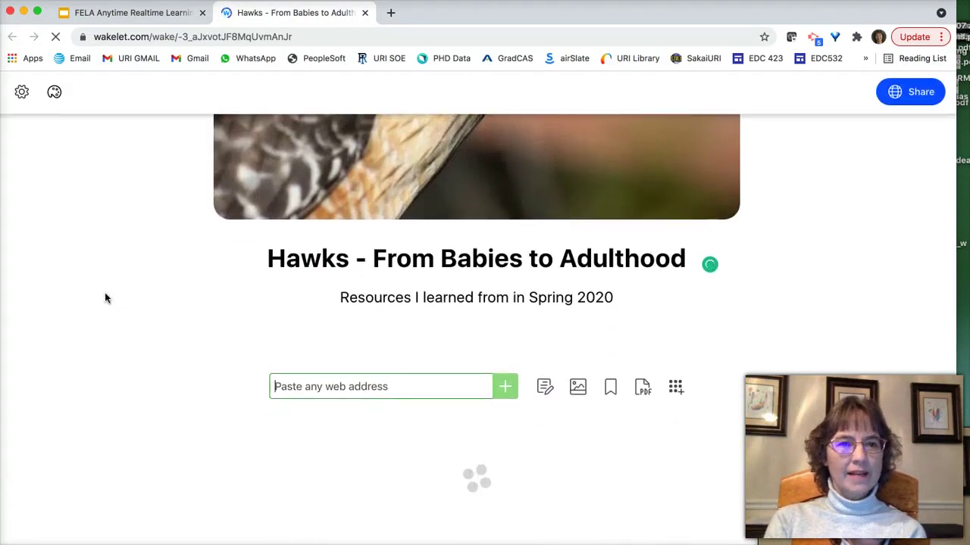
scroll(106, 298, "down", 3)
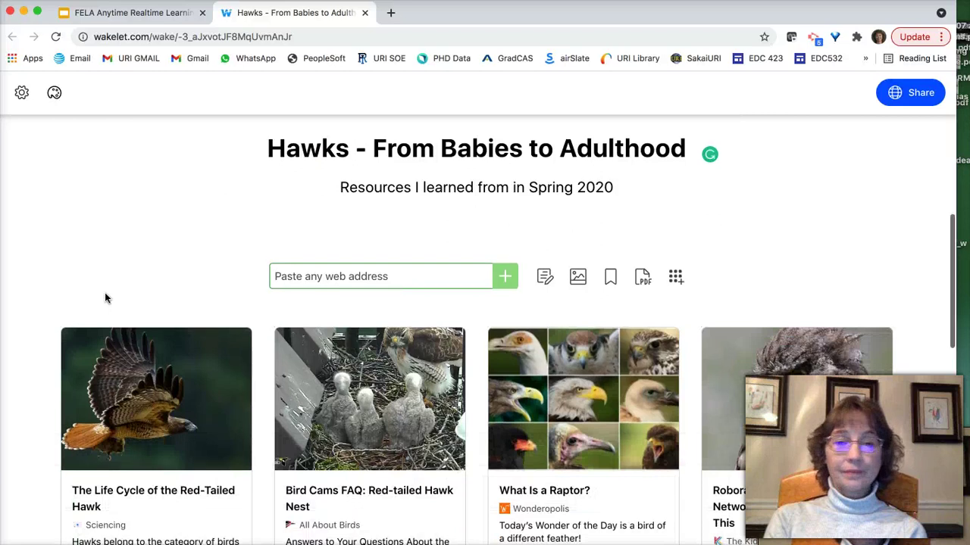
scroll(105, 292, "down", 2)
left_click(91, 293)
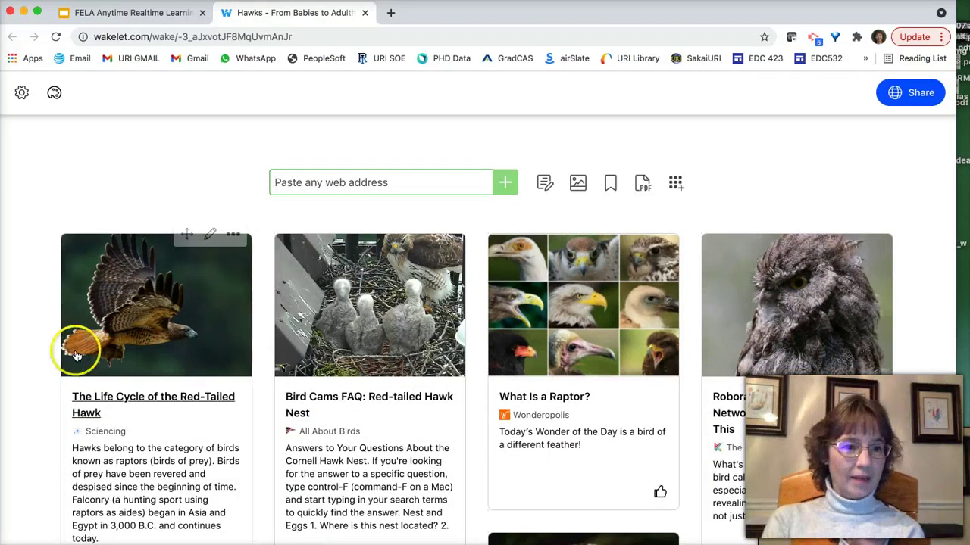
scroll(45, 344, "down", 2)
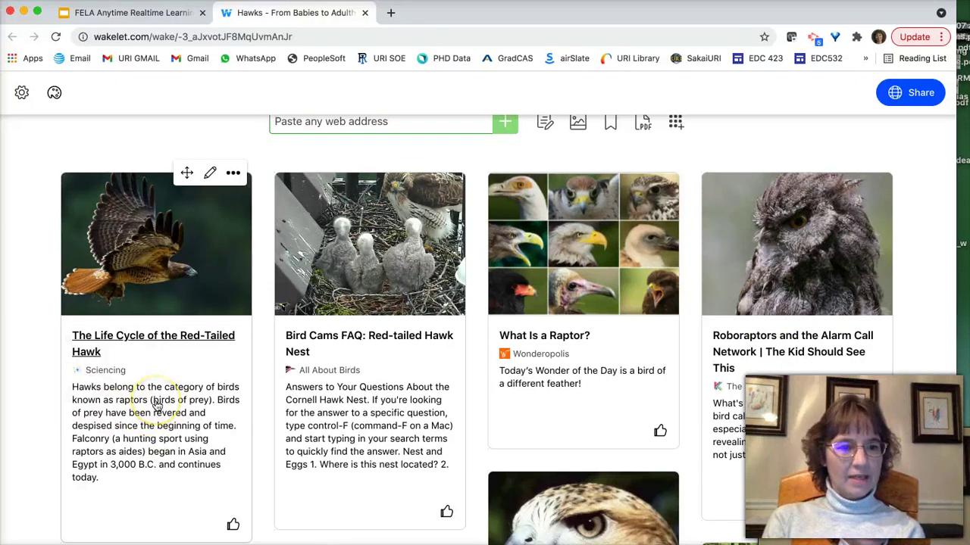
left_click(233, 175)
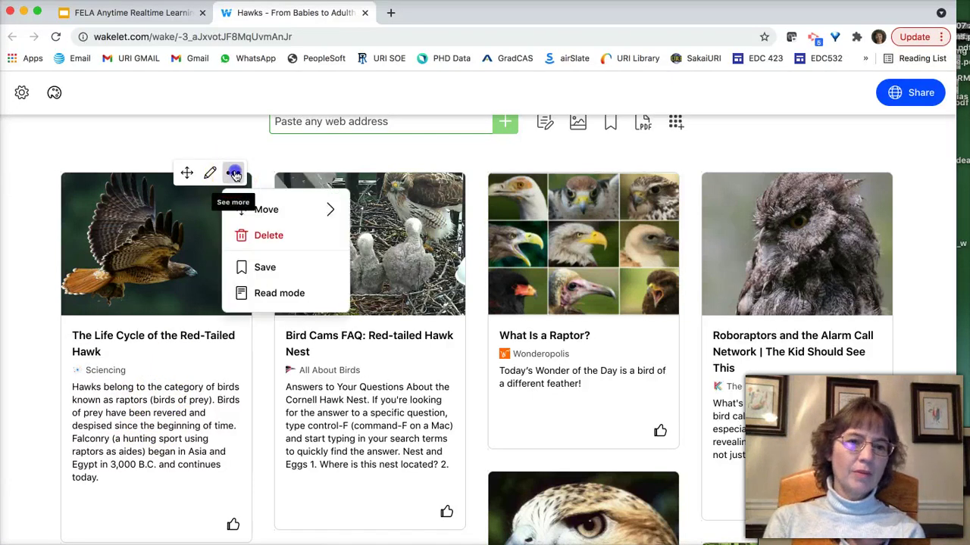
left_click(265, 299)
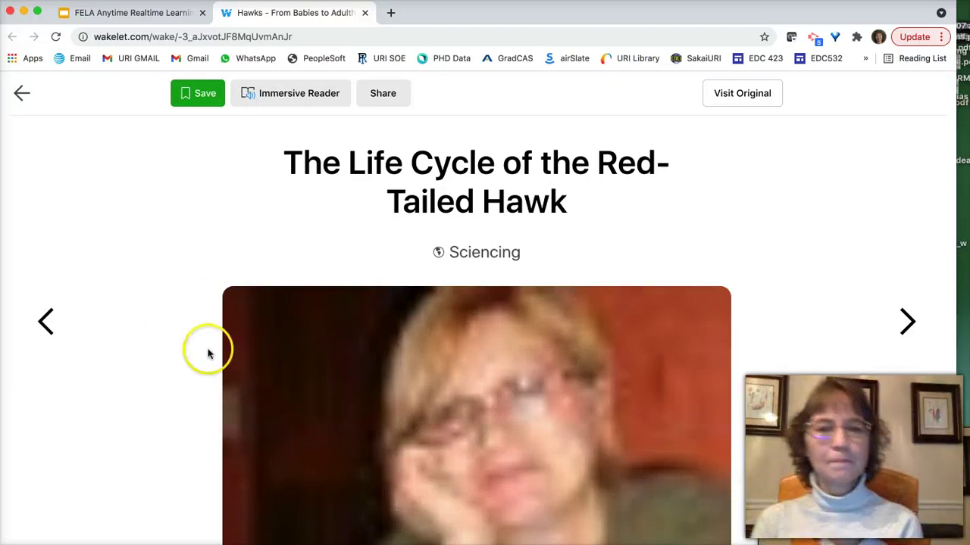
- Skim the read-mode article, then use Visit Original to open the Sciencing source page
scroll(779, 293, "down", 1)
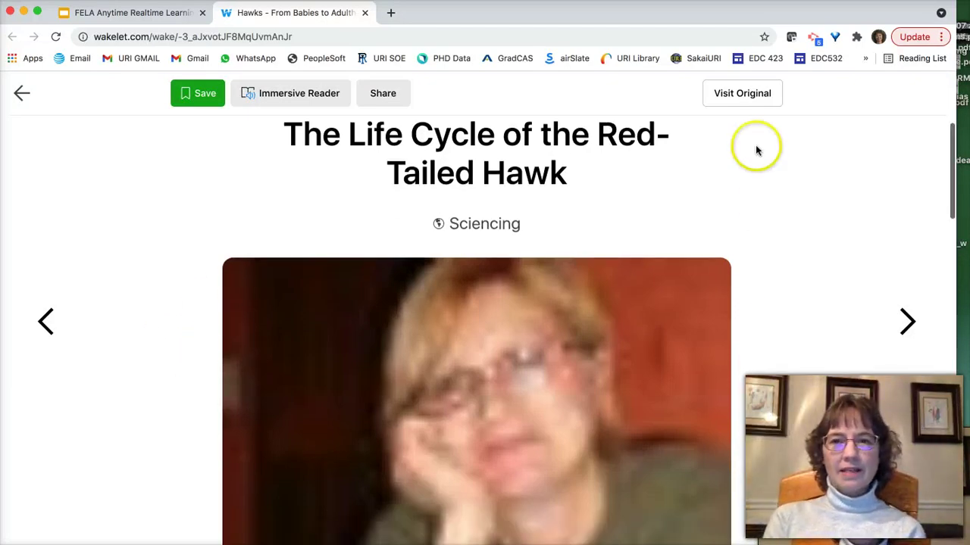
scroll(786, 262, "down", 7)
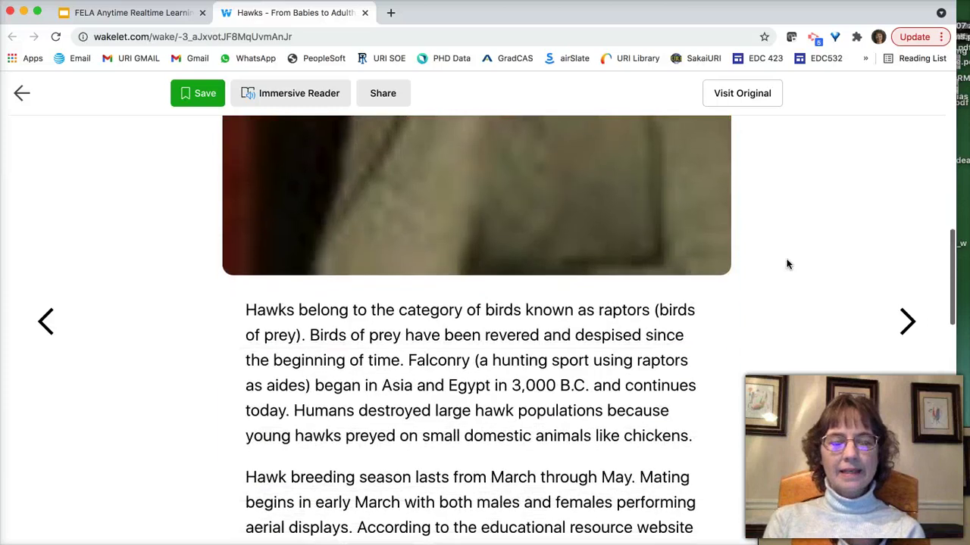
scroll(787, 263, "down", 2)
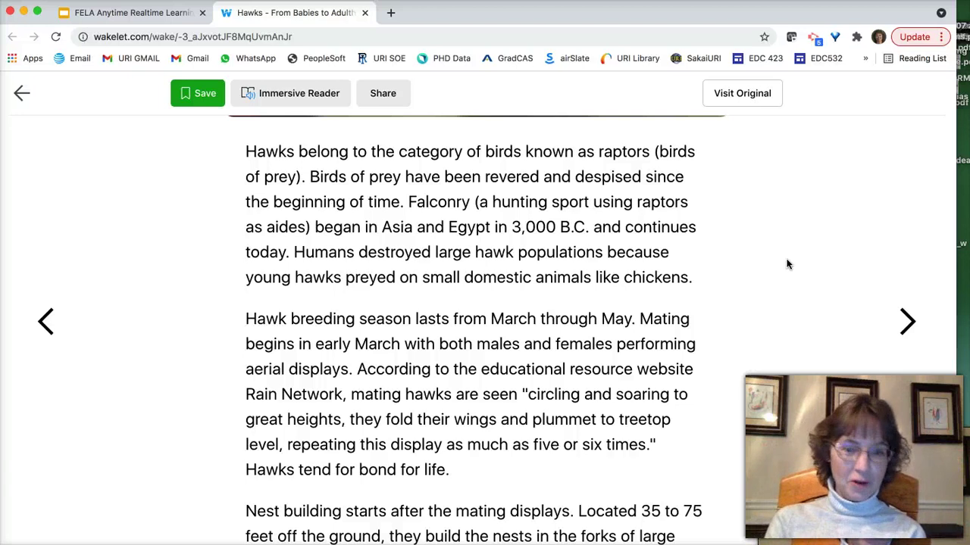
left_click(731, 93)
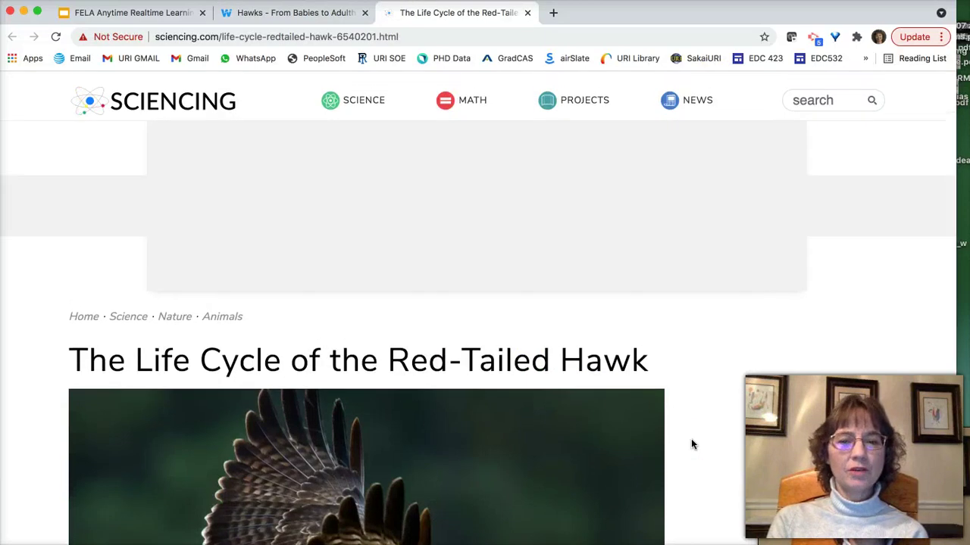
- Skim the Sciencing article, then switch back to the 'Hawks - From Babies to Adulthood' tab
scroll(691, 441, "down", 5)
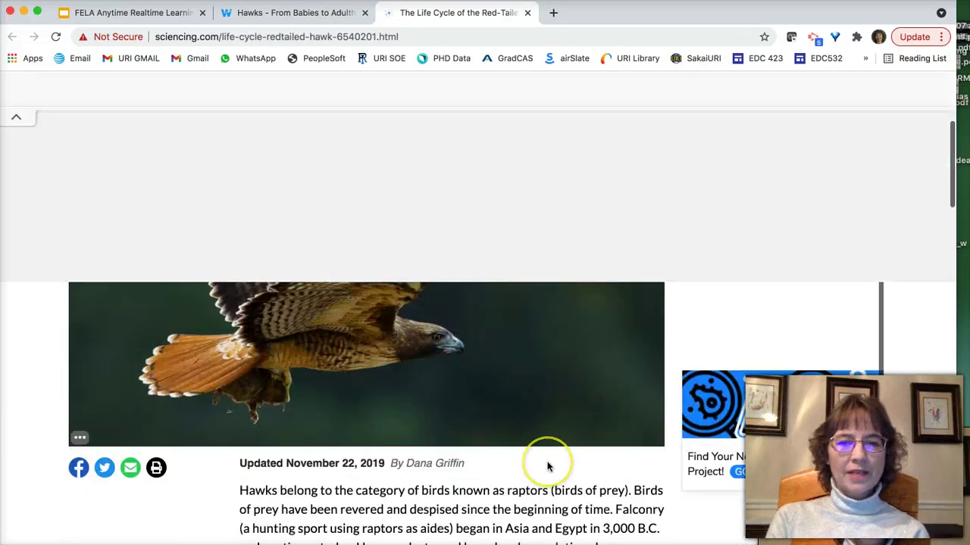
scroll(548, 467, "down", 6)
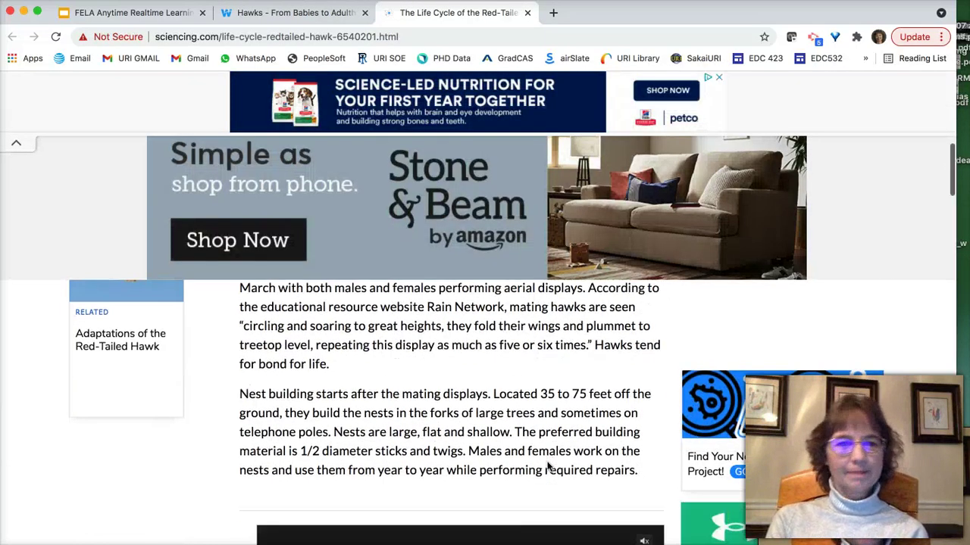
scroll(548, 467, "down", 8)
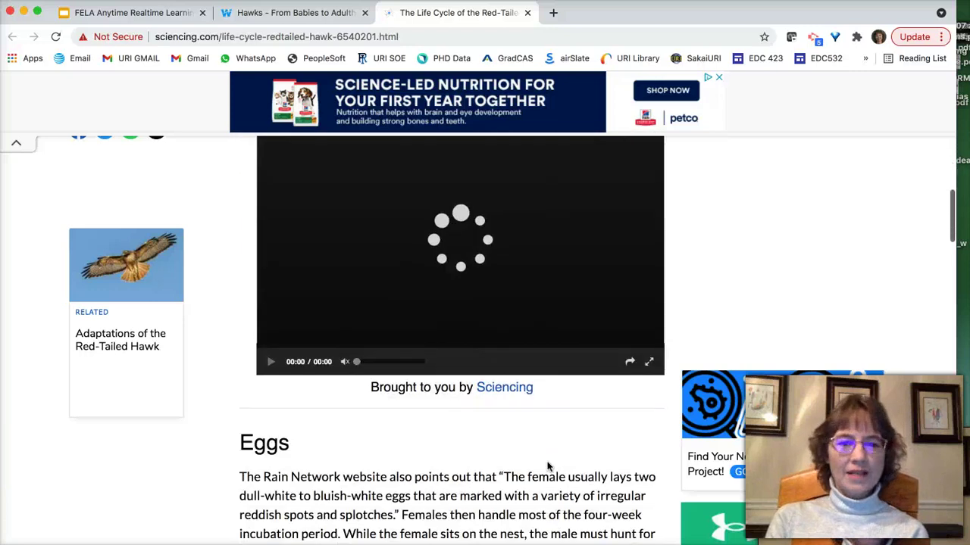
scroll(548, 466, "down", 5)
scroll(547, 463, "up", 15)
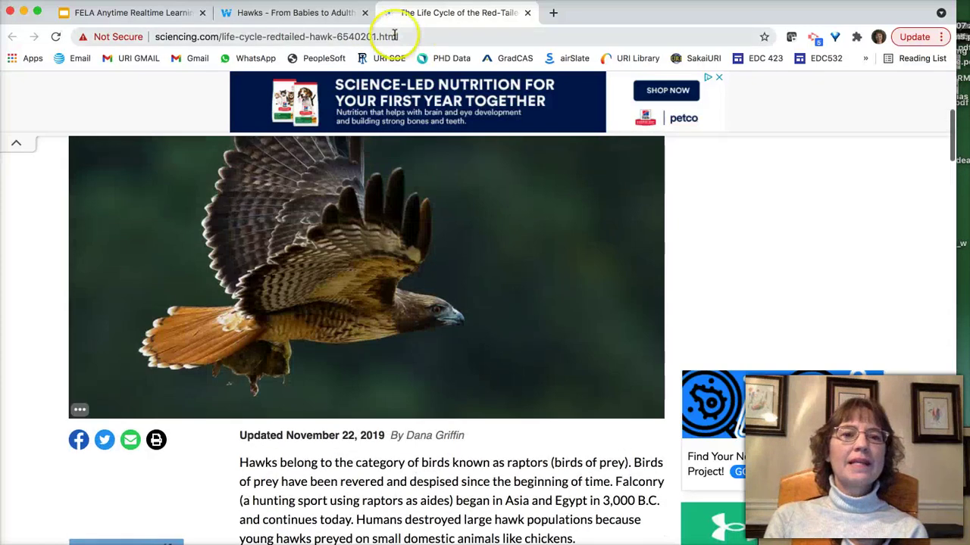
left_click(309, 17)
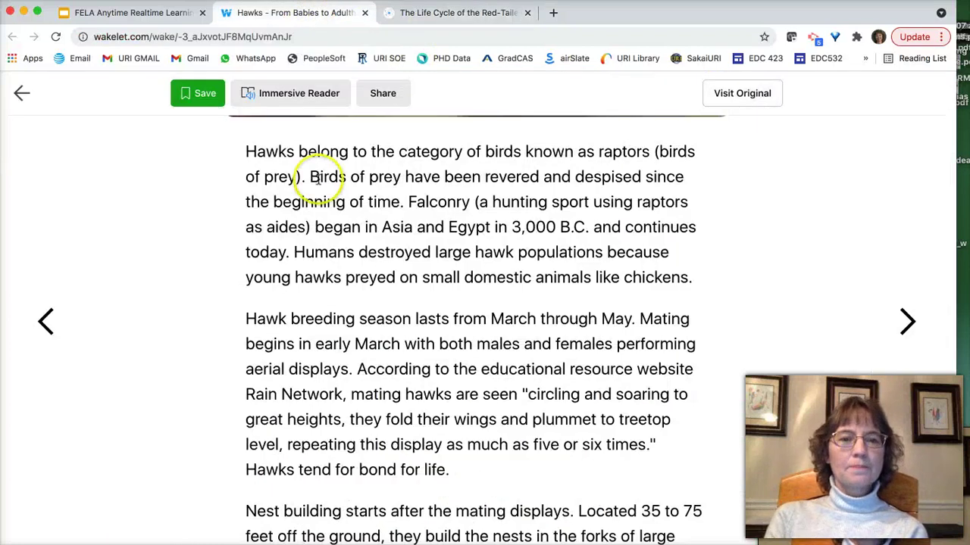
- Scroll the red-tailed hawk article and launch it in Immersive Reader
scroll(371, 232, "down", 1)
scroll(370, 234, "up", 3)
scroll(370, 233, "up", 1)
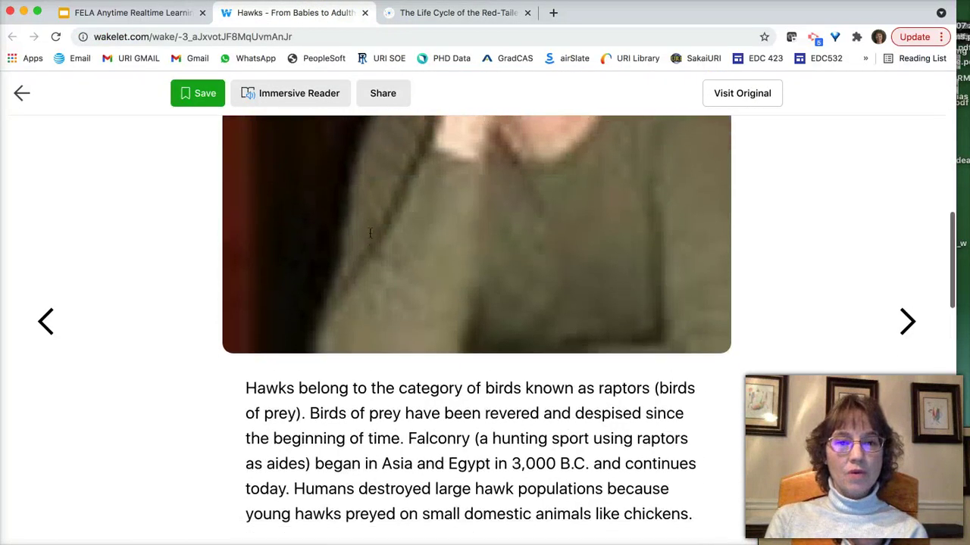
scroll(383, 288, "down", 2)
left_click(402, 335)
scroll(402, 336, "up", 2)
scroll(403, 336, "down", 8)
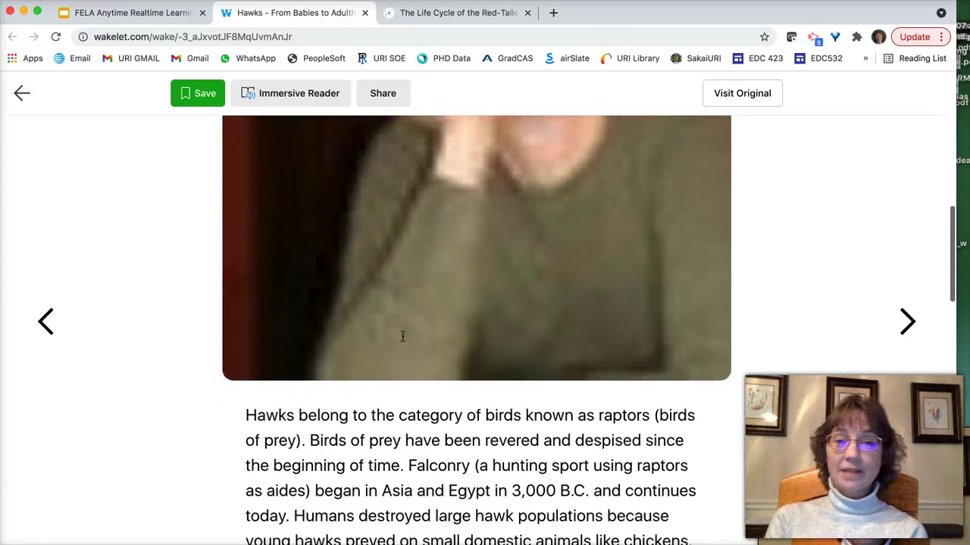
scroll(402, 336, "down", 4)
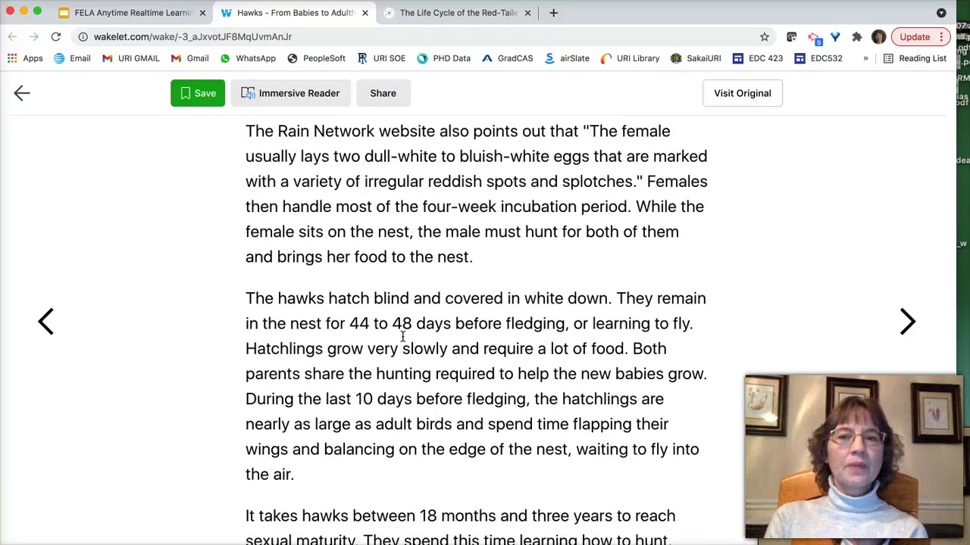
left_click(317, 100)
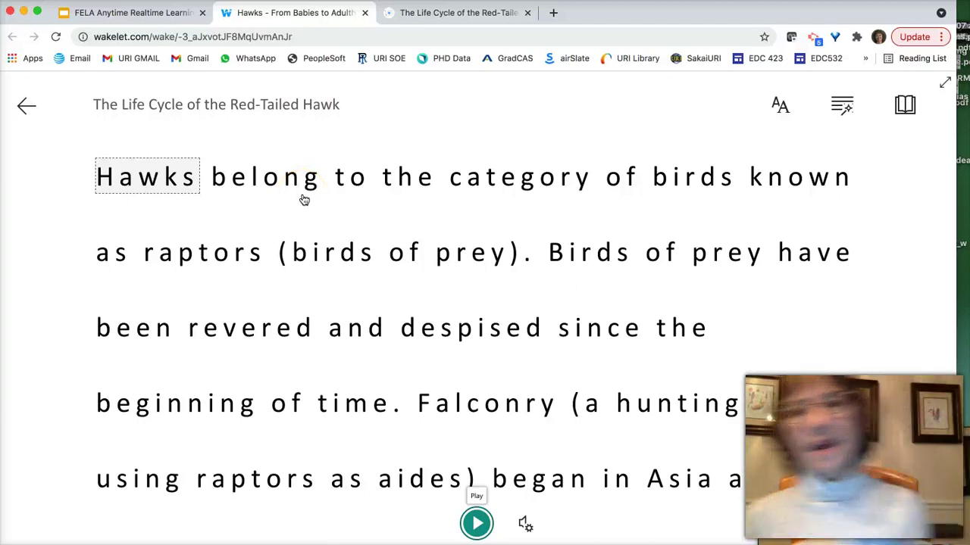
- Set the reader text size to 28 and keep Increase Spacing switched on
left_click(776, 106)
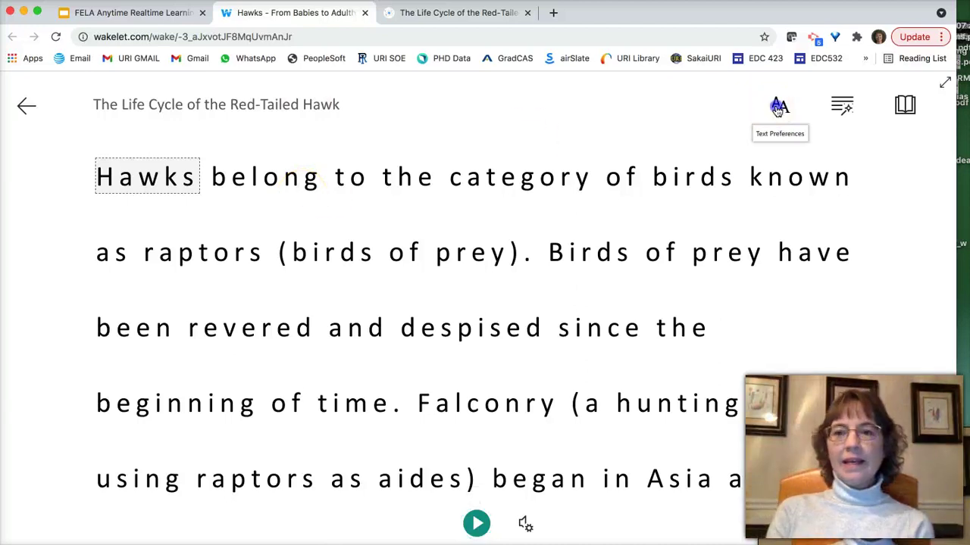
left_click_drag(830, 167, 795, 177)
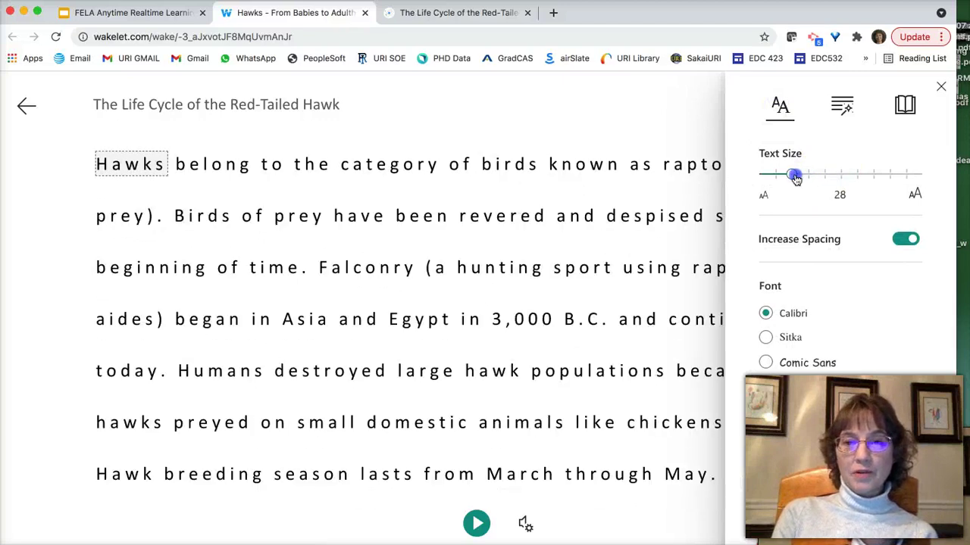
left_click(898, 241)
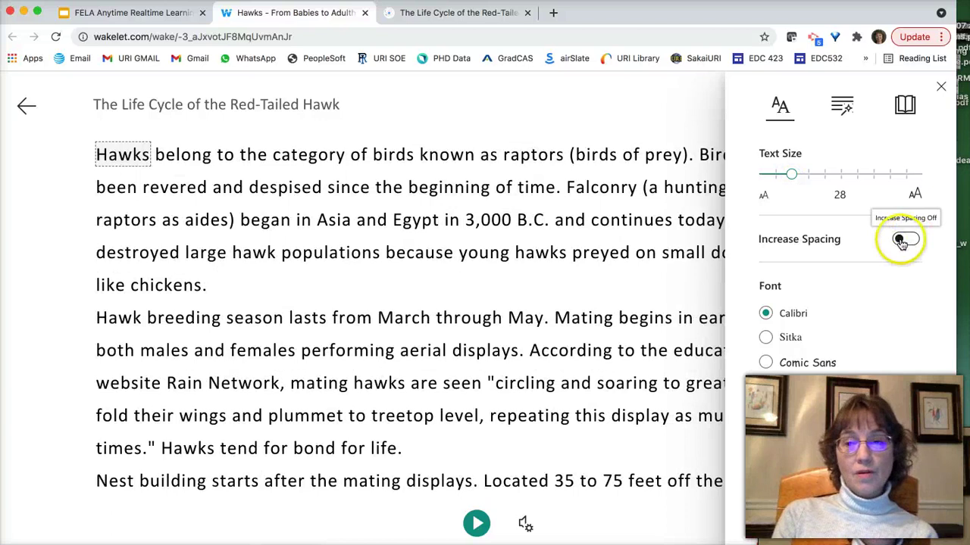
left_click(906, 240)
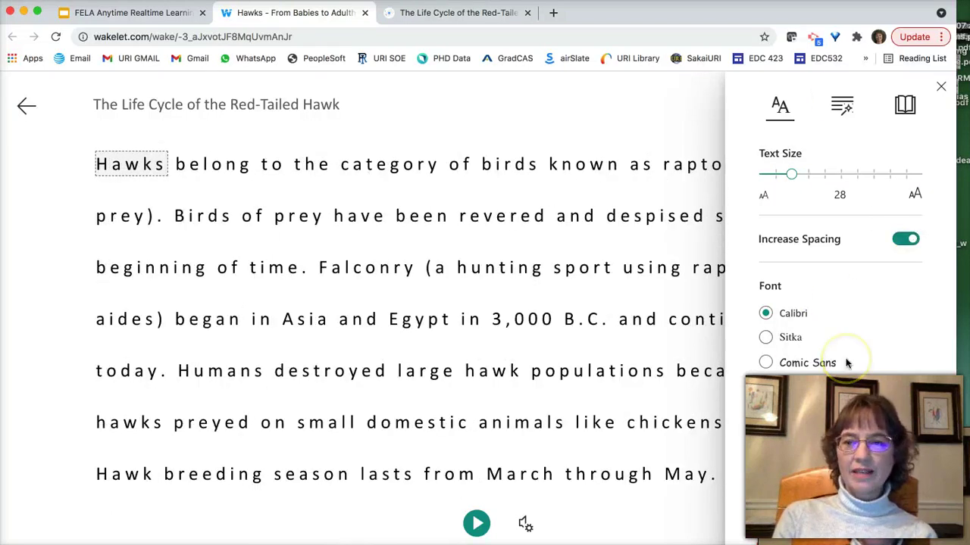
- Apply the cyan theme swatch to the reader background
left_click_drag(864, 12, 735, 12)
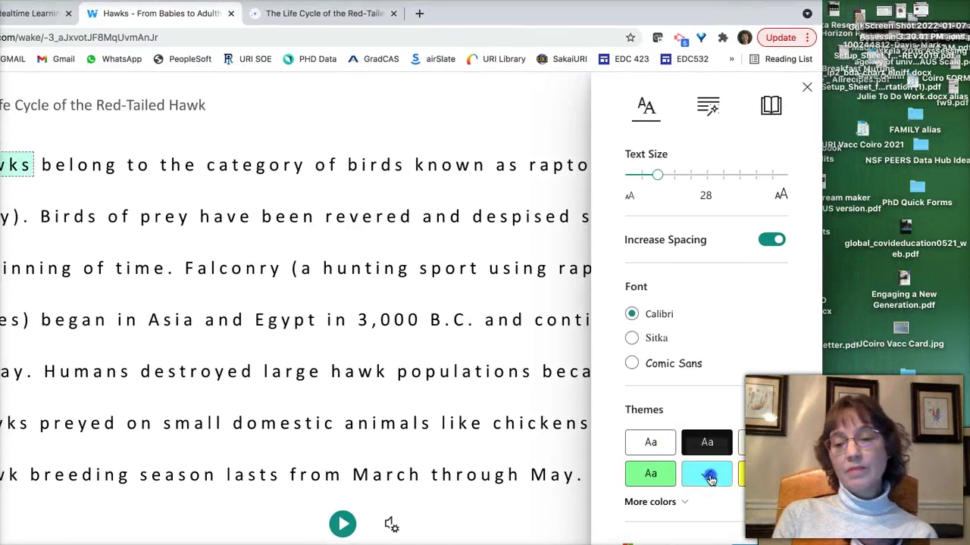
left_click(709, 477)
left_click_drag(671, 11, 814, 10)
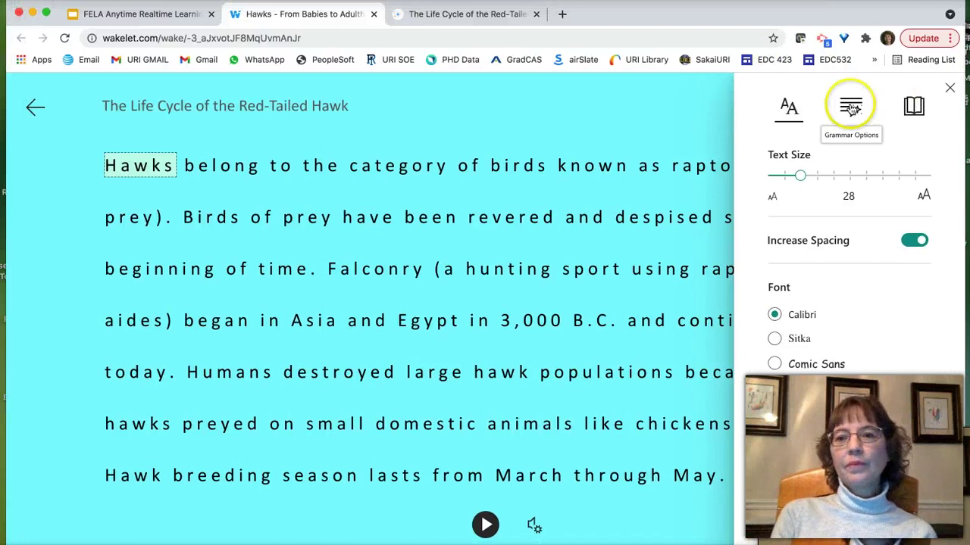
- Close Text Preferences and read the opening sentences aloud, pausing at the word 'time'
left_click(950, 89)
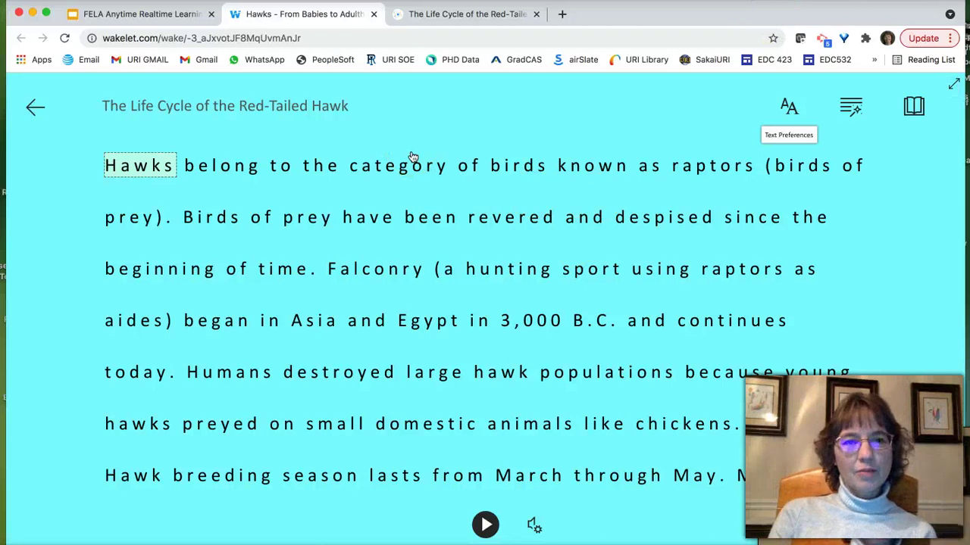
left_click(486, 525)
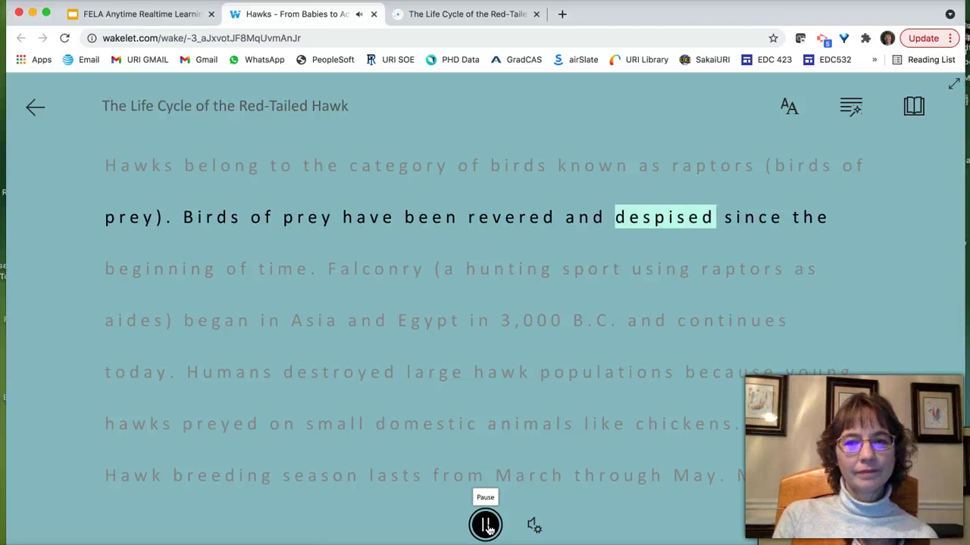
left_click(485, 525)
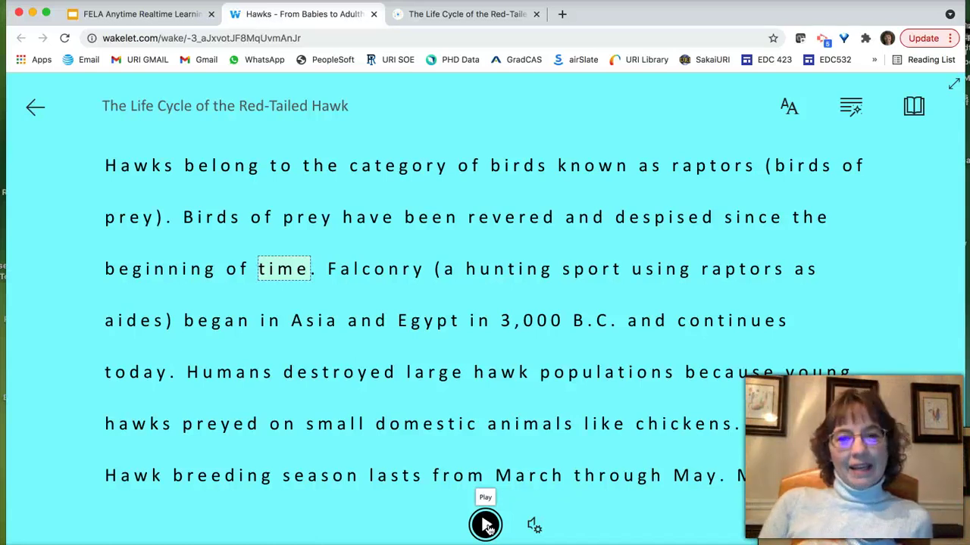
left_click(838, 295)
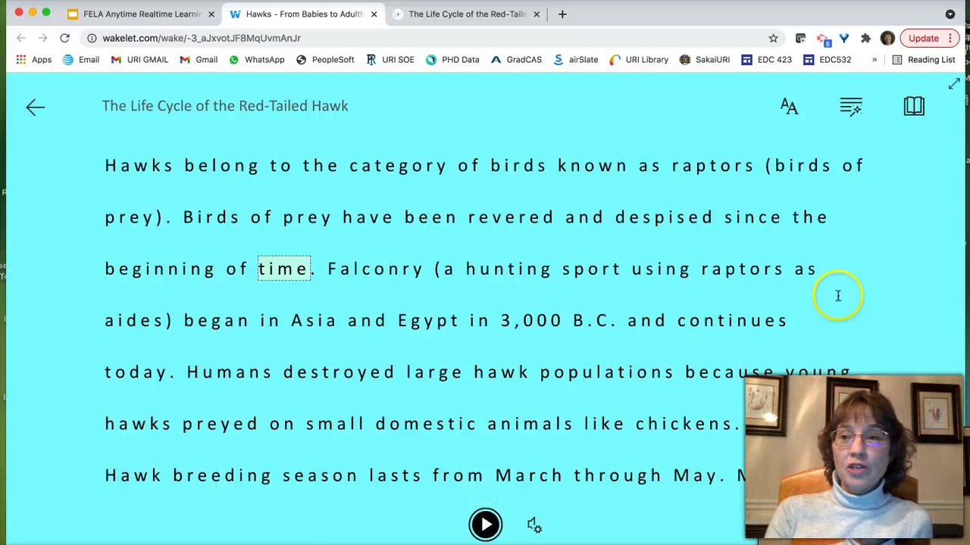
- Set the Translate language to German (Germany) in Reading Preferences and toggle Document translation
left_click(914, 108)
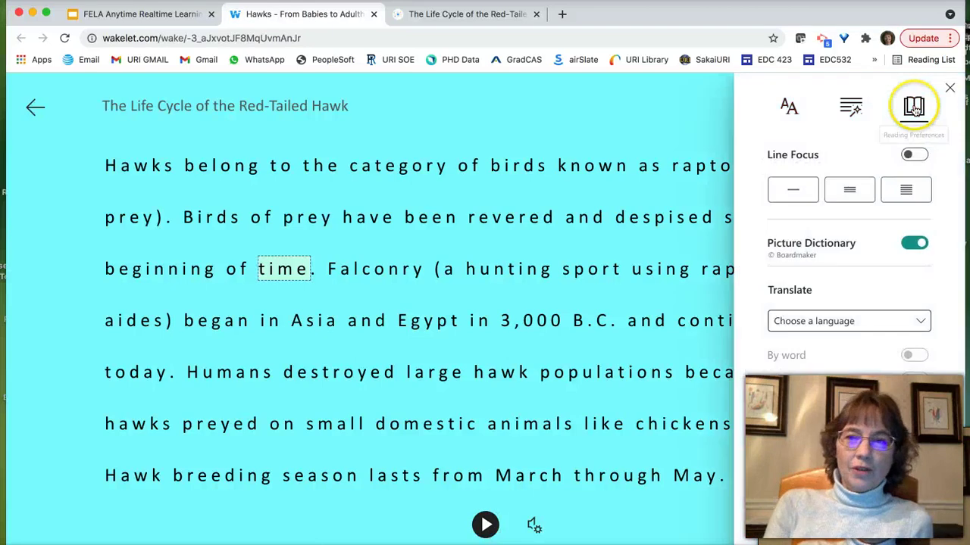
left_click(918, 324)
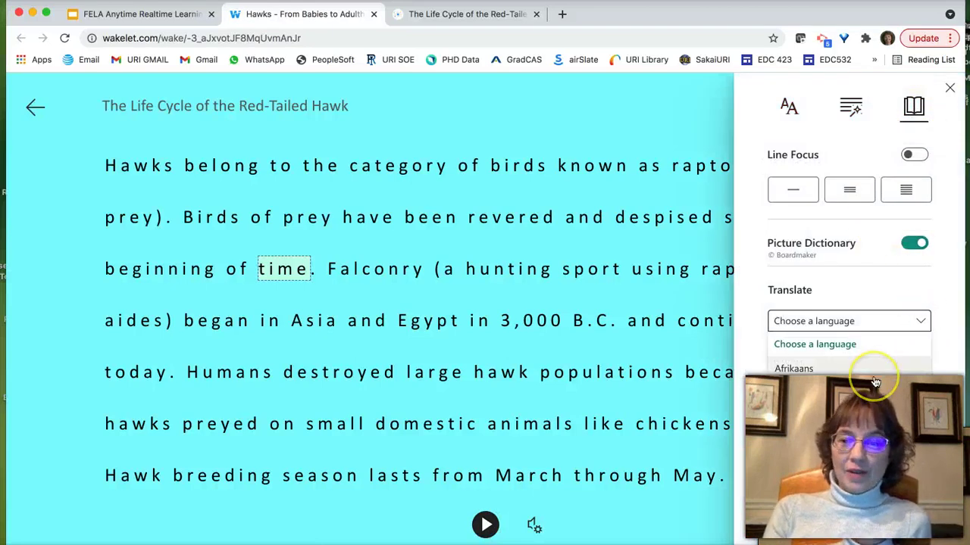
scroll(871, 364, "down", 5)
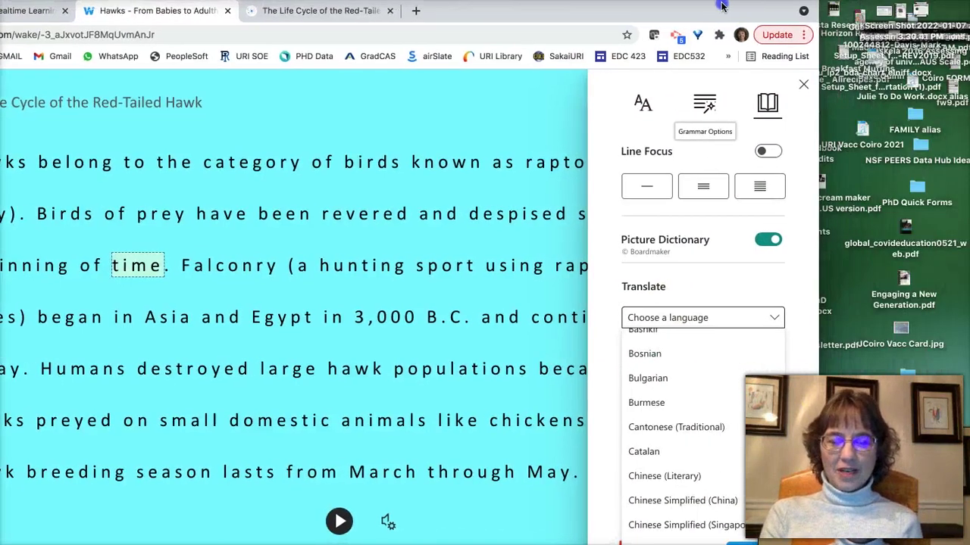
scroll(685, 455, "down", 6)
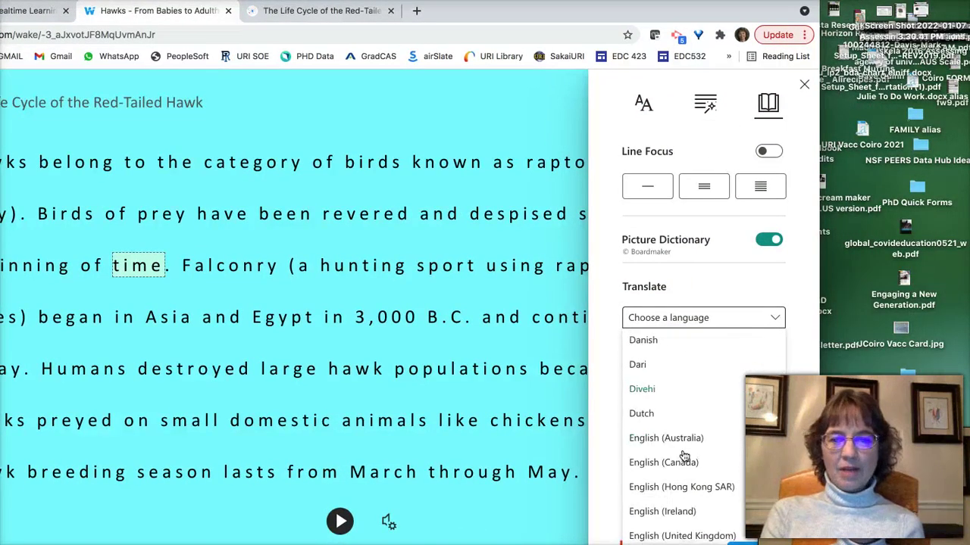
scroll(684, 456, "down", 5)
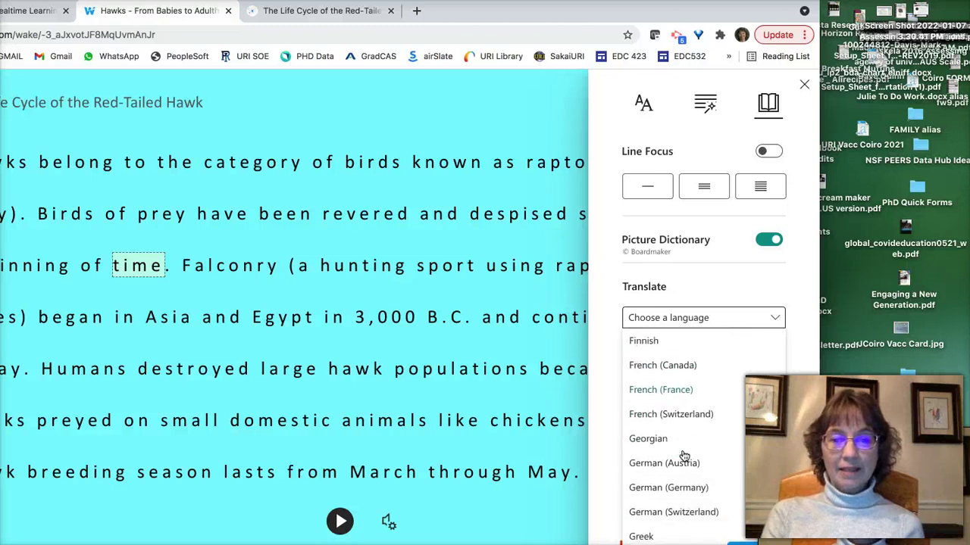
left_click(659, 463)
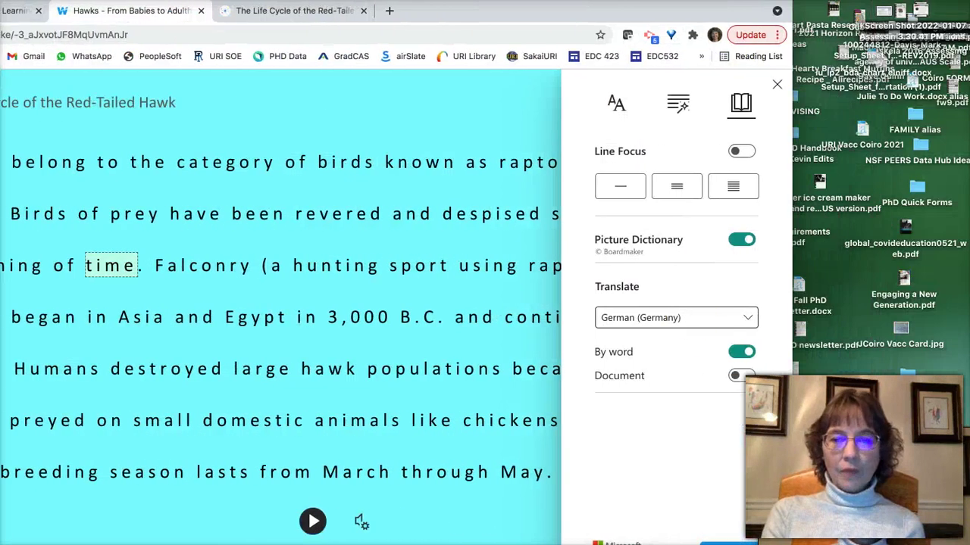
left_click(738, 376)
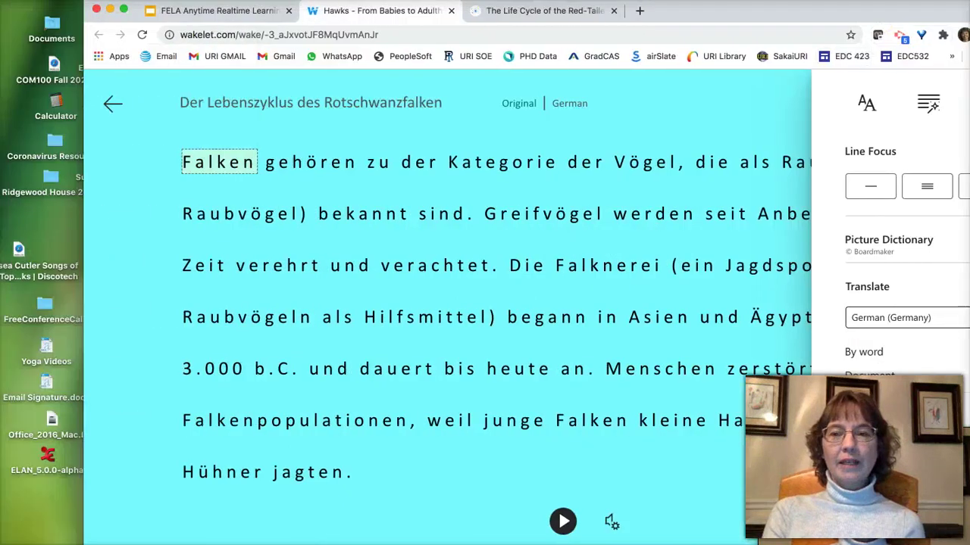
- Close Reading Preferences and play the German text aloud, pausing at 'sind'
left_click(943, 83)
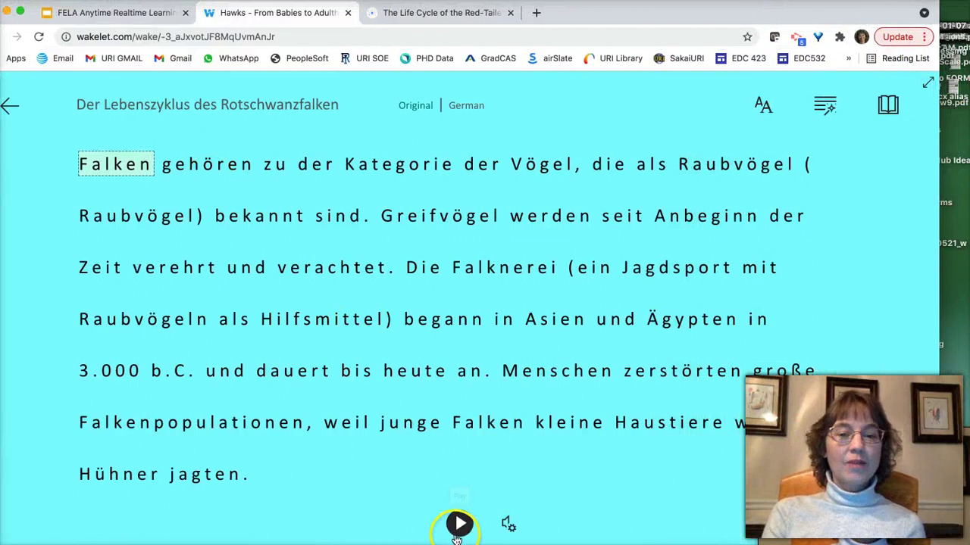
left_click(459, 524)
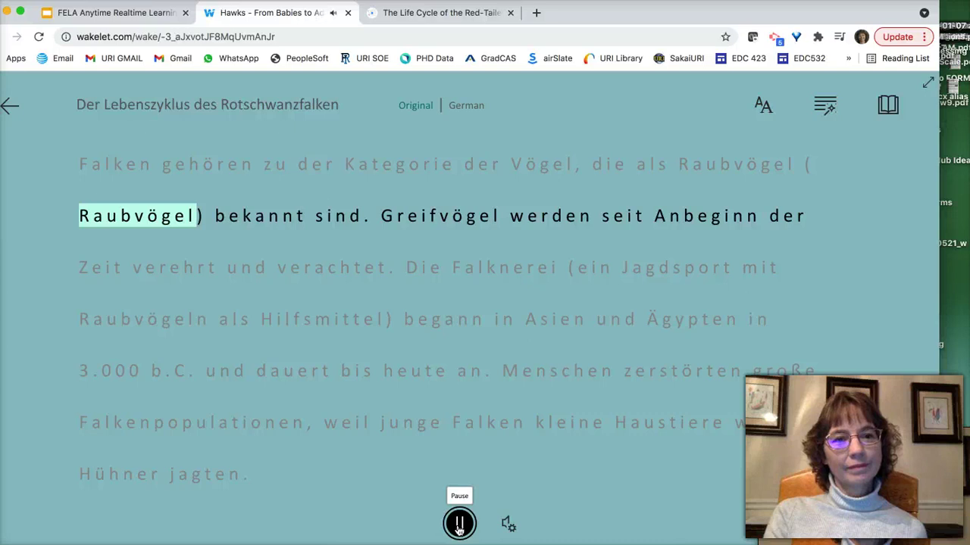
left_click(459, 524)
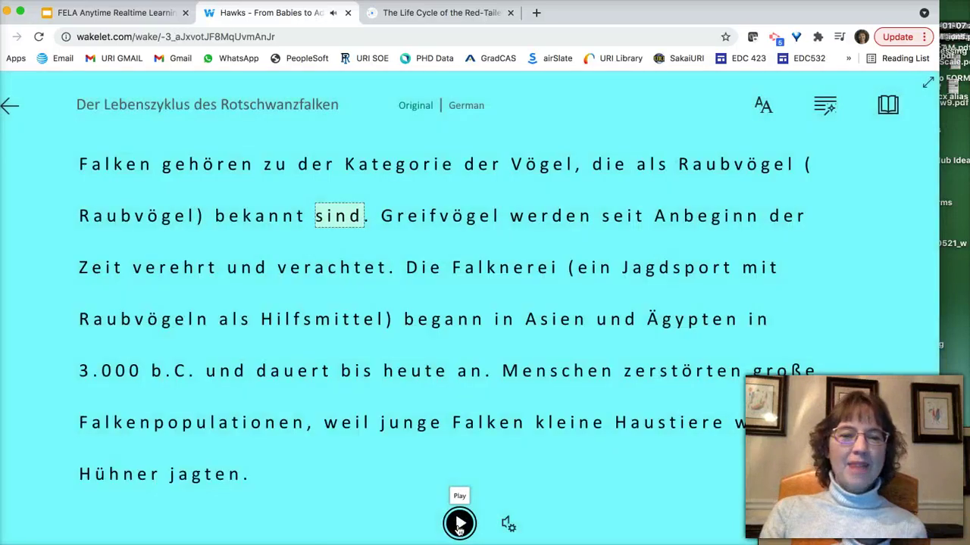